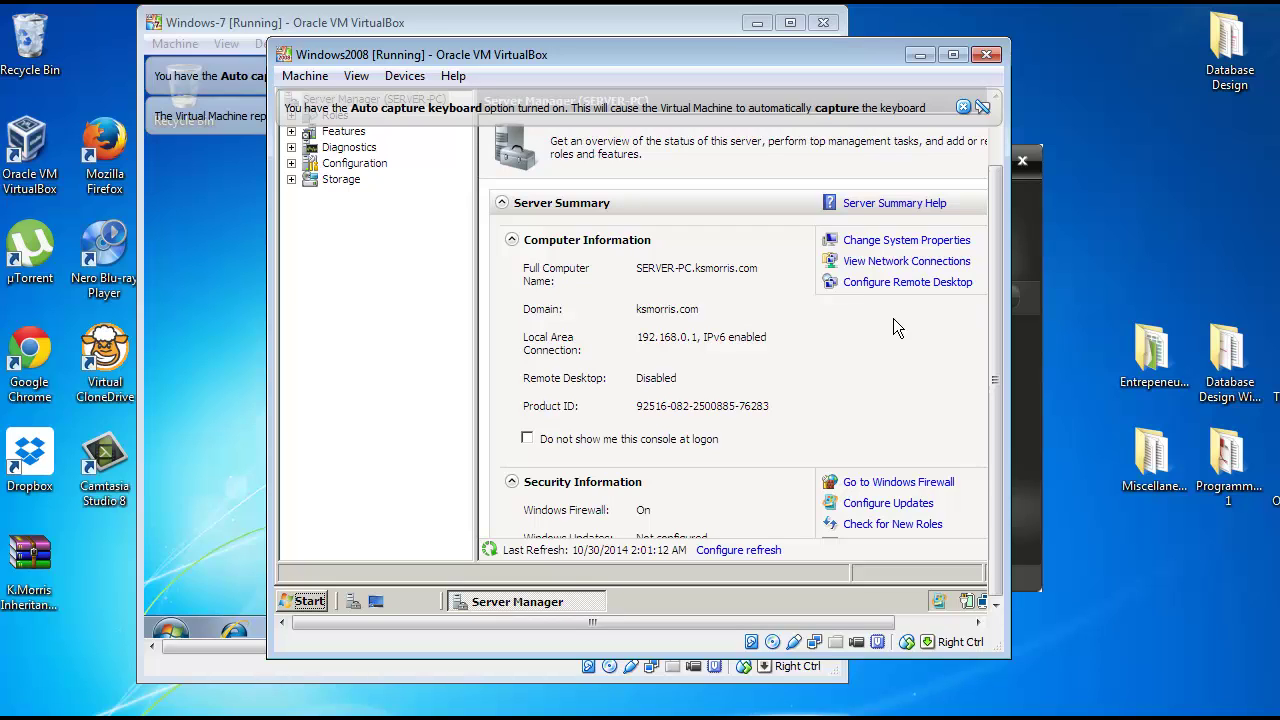
Step: On the server, open the Start menu's Administrative Tools list to reach Active Directory Users and Computers
{"action": "left_click", "coordinate": [308, 603]}
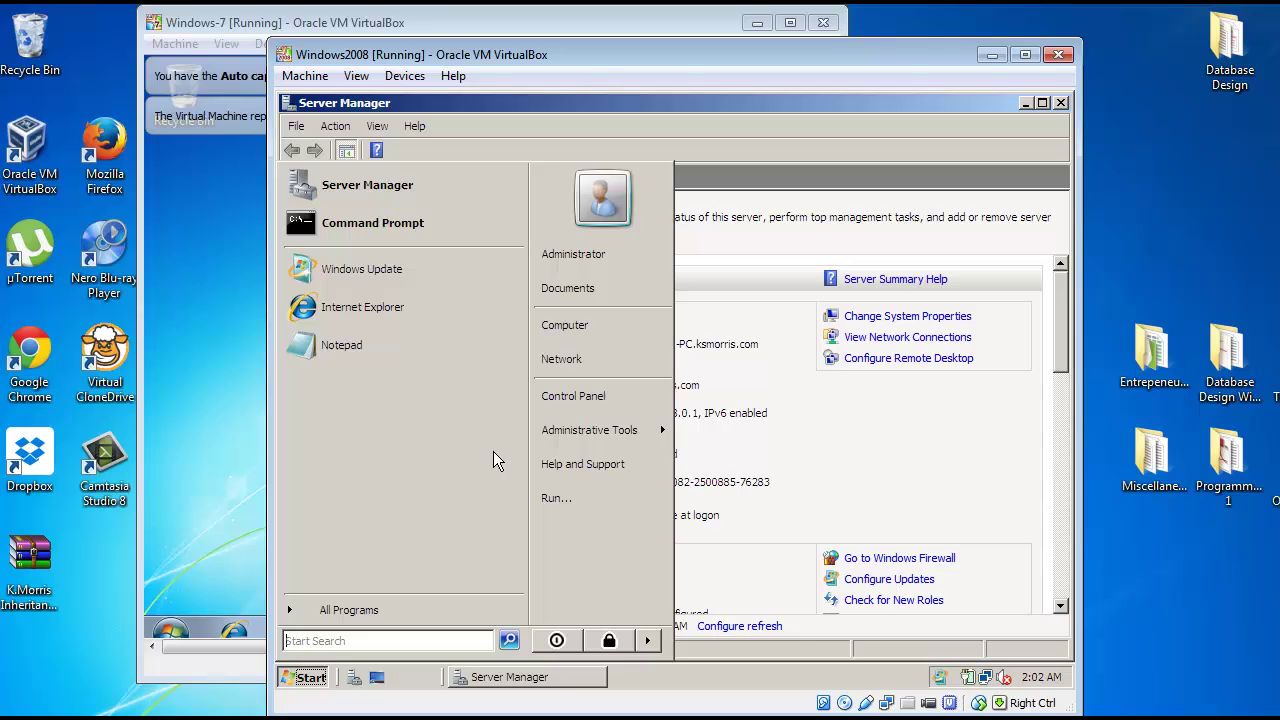
{"action": "mouse_move", "coordinate": [558, 441]}
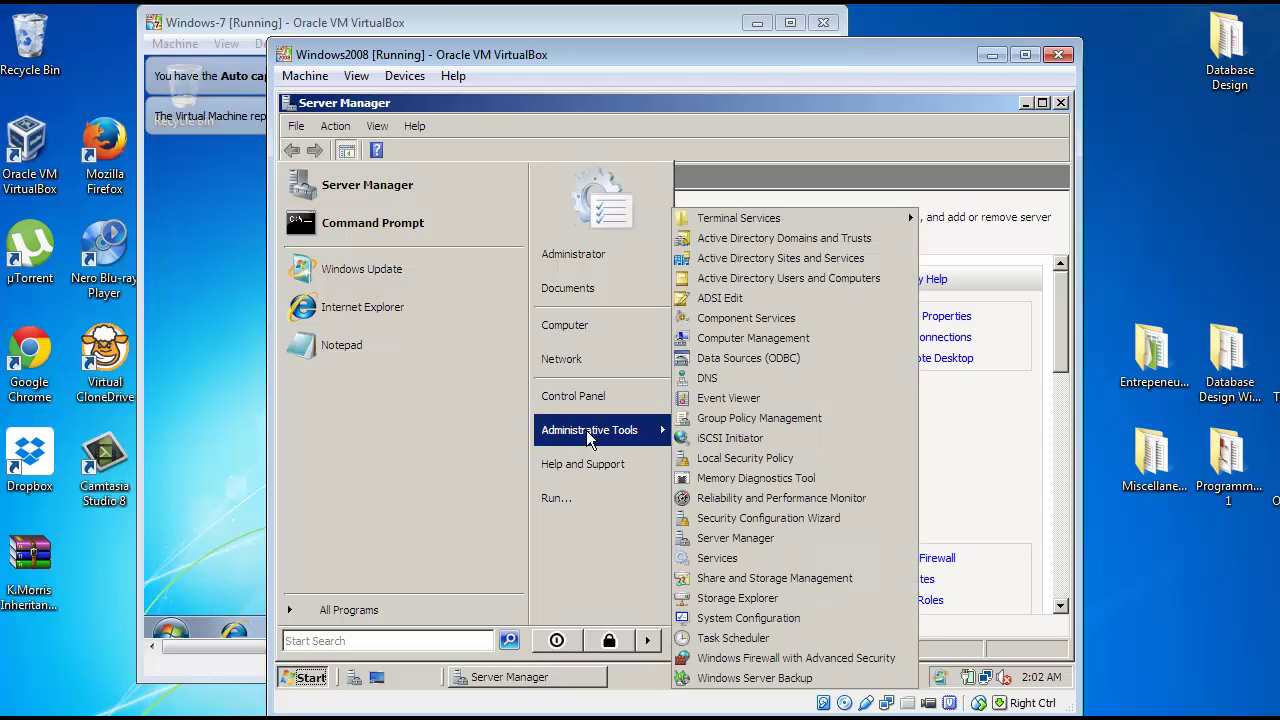
Step: Launch Active Directory Users and Computers and add computer account Windows7-PC under Users via New > Computer
{"action": "left_click", "coordinate": [829, 285]}
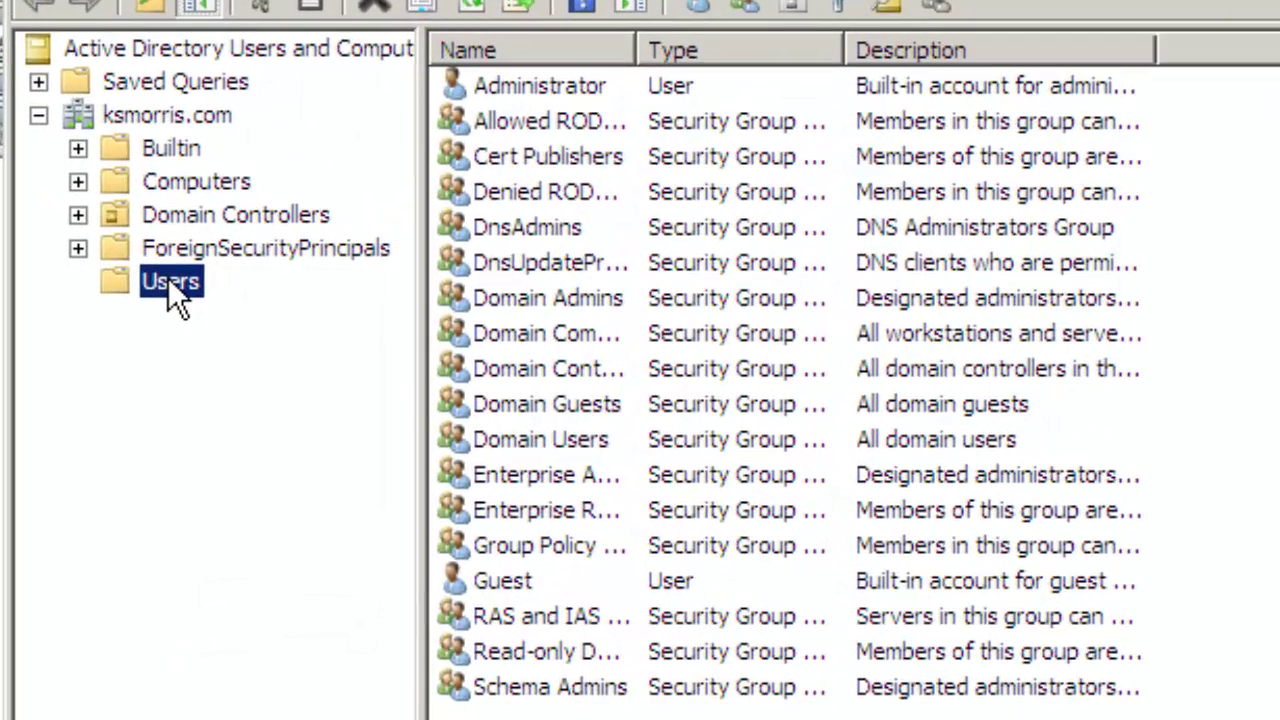
{"action": "right_click", "coordinate": [168, 277]}
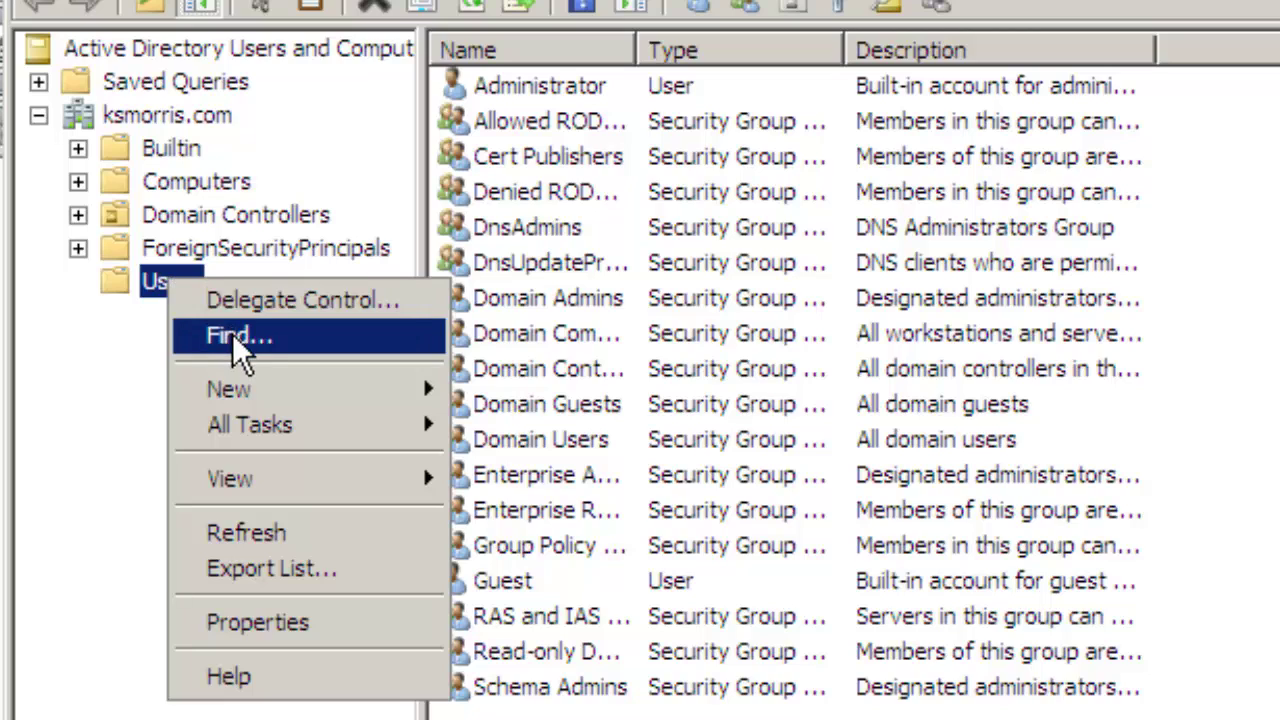
{"action": "mouse_move", "coordinate": [238, 393]}
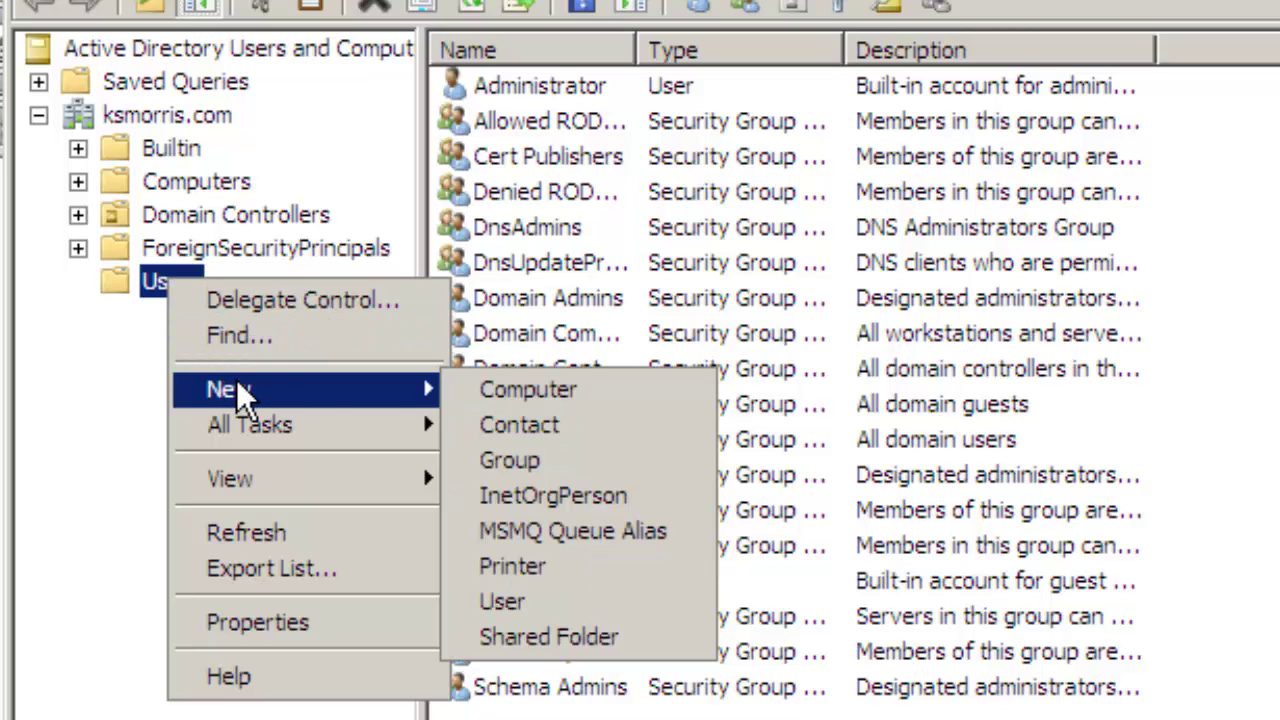
{"action": "left_click", "coordinate": [468, 400]}
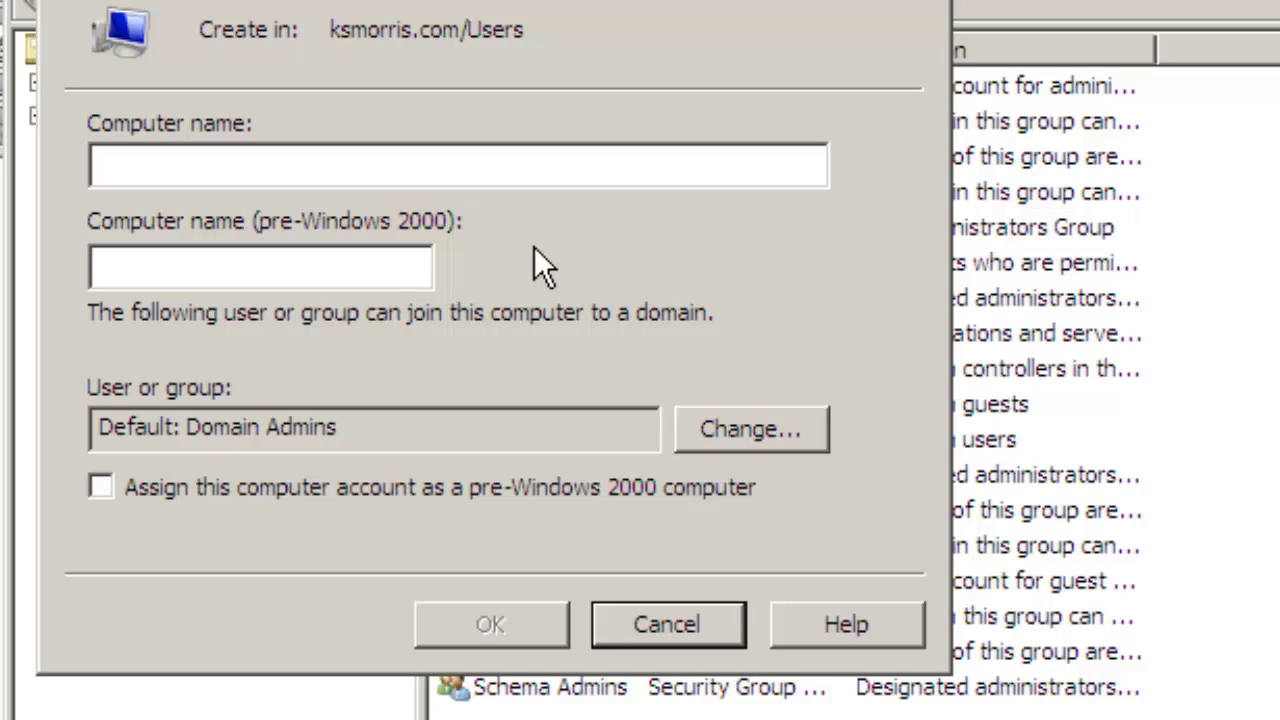
{"action": "type", "text": "Wi"}
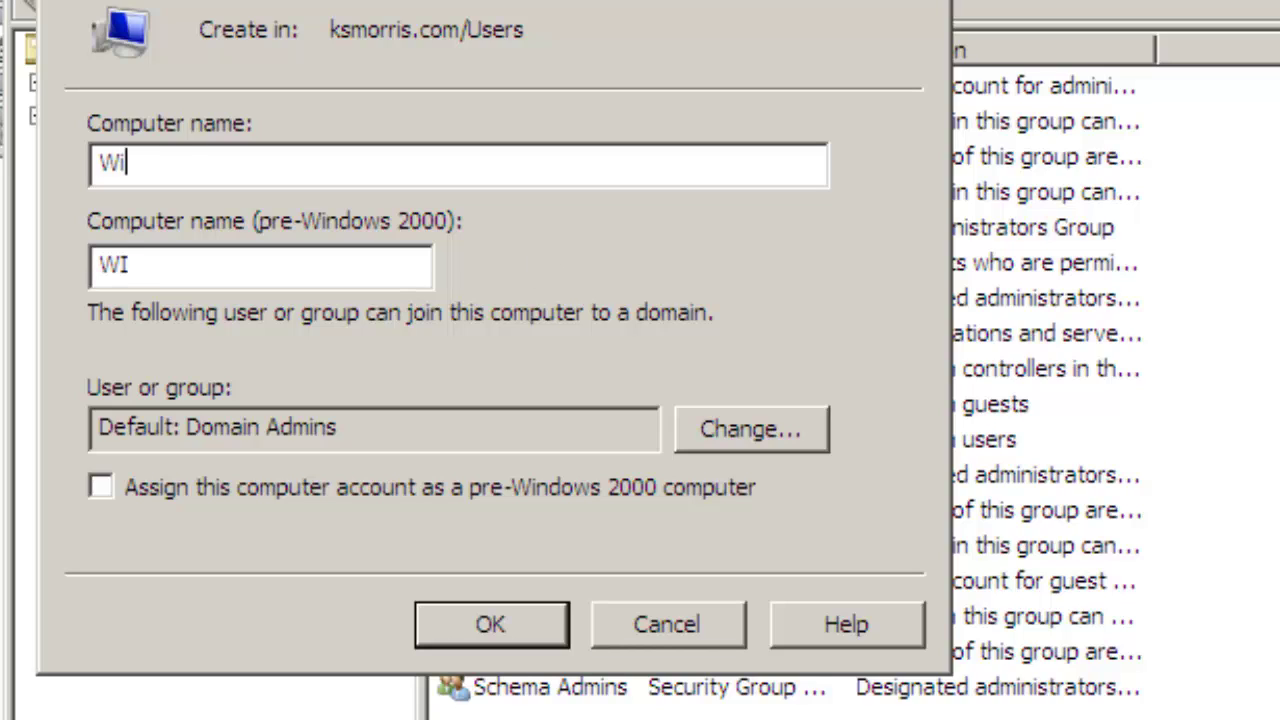
{"action": "type", "text": "ndows7"}
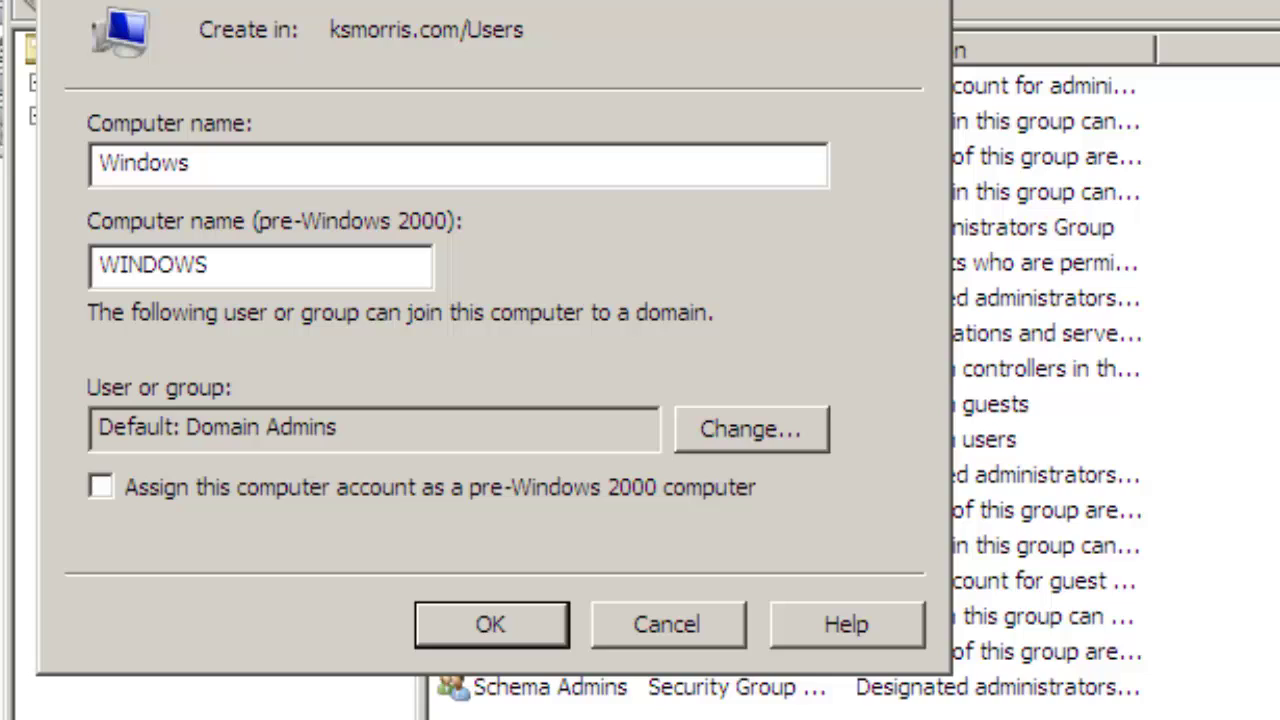
{"action": "type", "text": "-PC"}
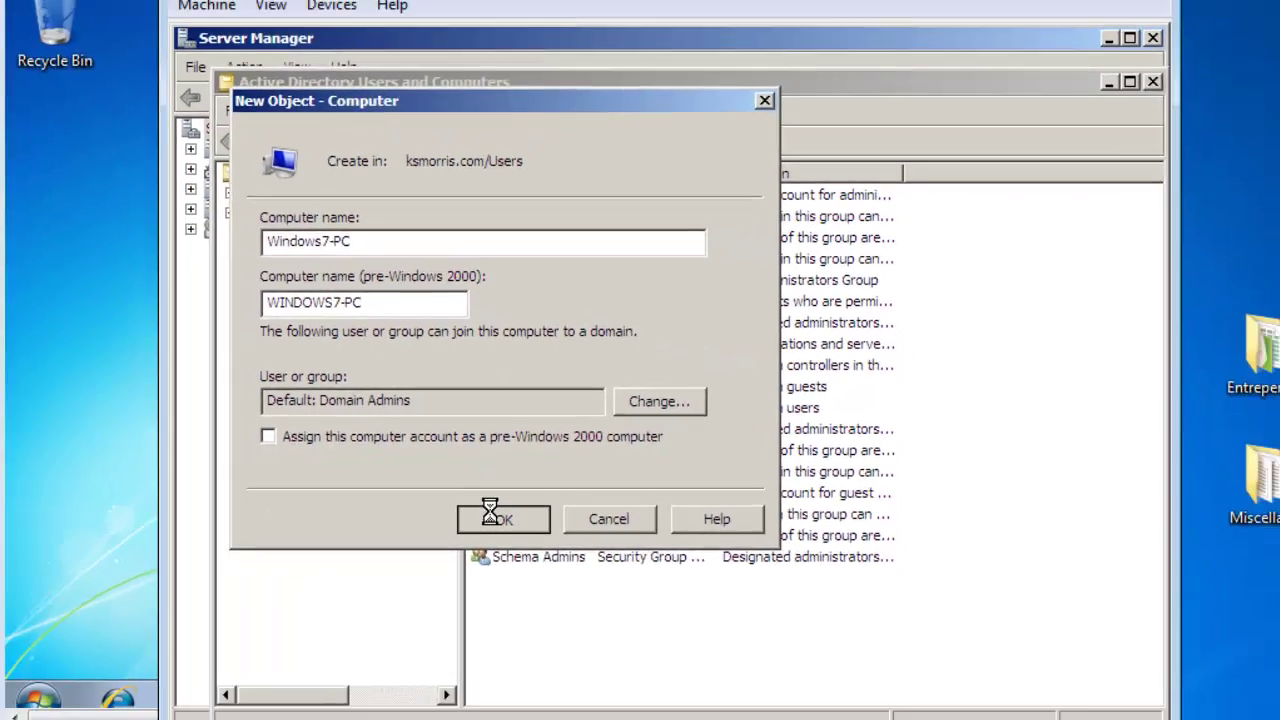
{"action": "left_click", "coordinate": [482, 620]}
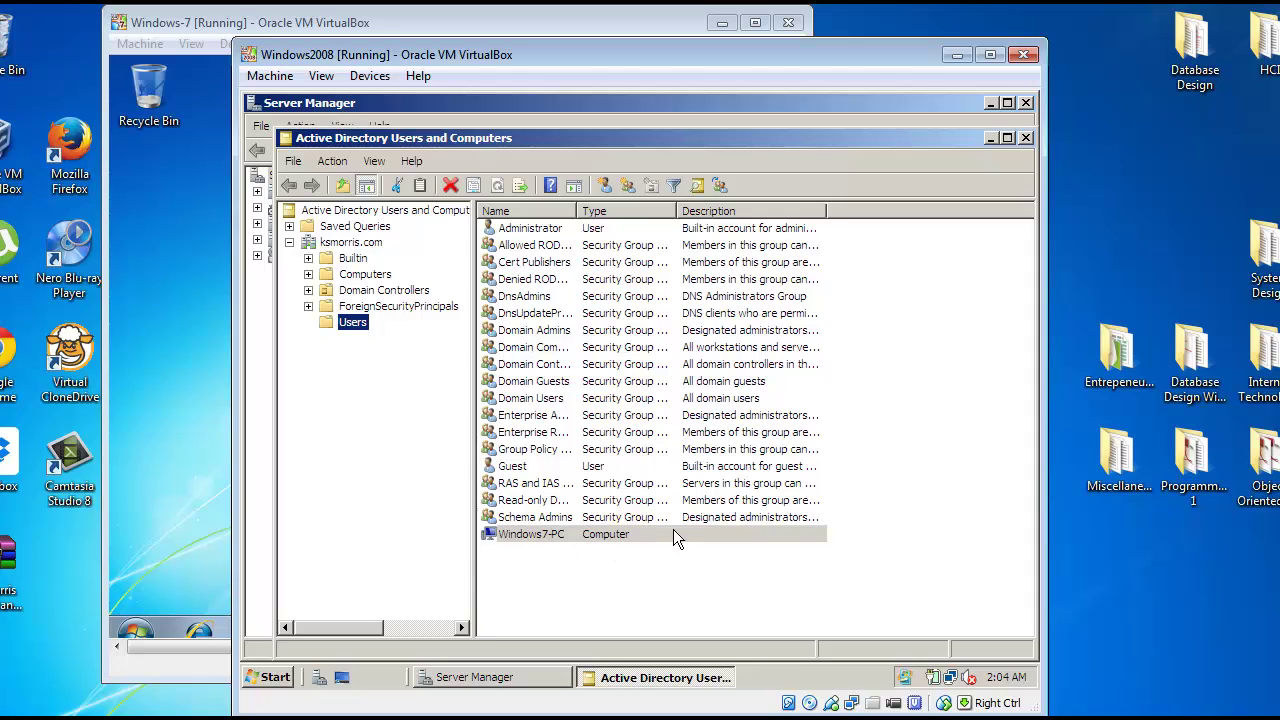
Step: In the Windows 7 VM, open Computer's system Properties and its Change settings for name and domain
{"action": "left_click", "coordinate": [140, 460]}
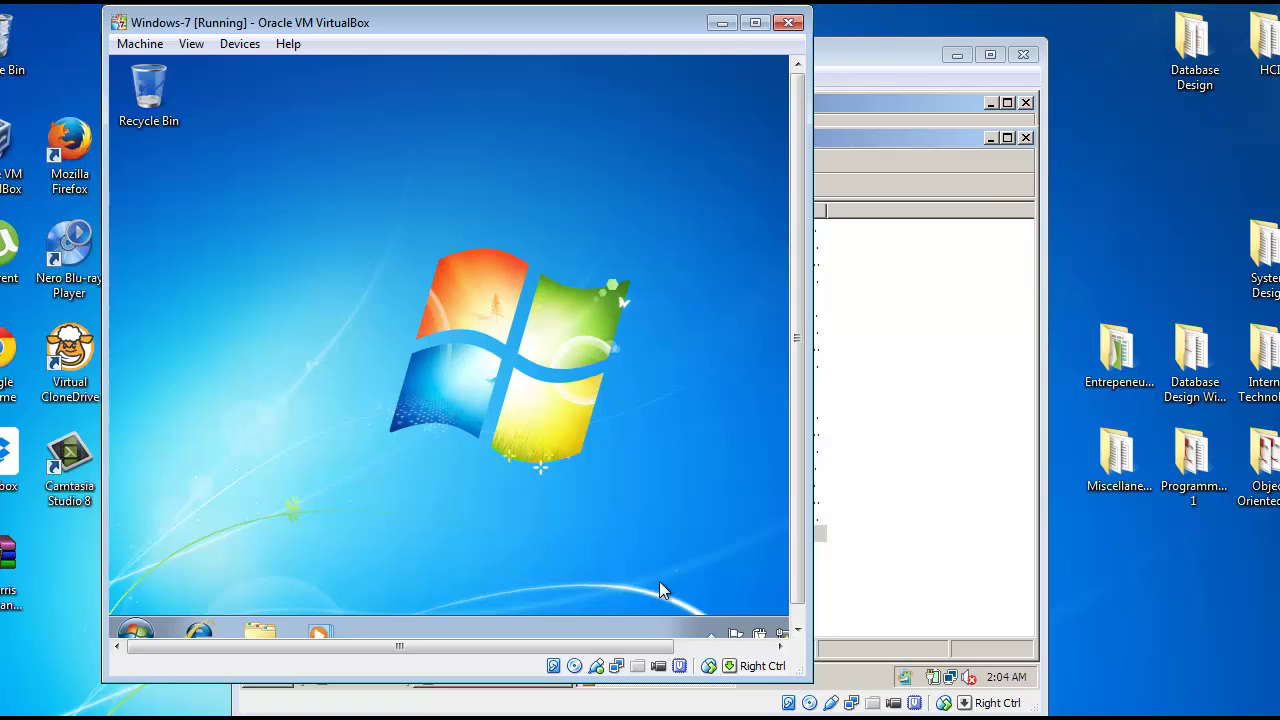
{"action": "left_click", "coordinate": [137, 628]}
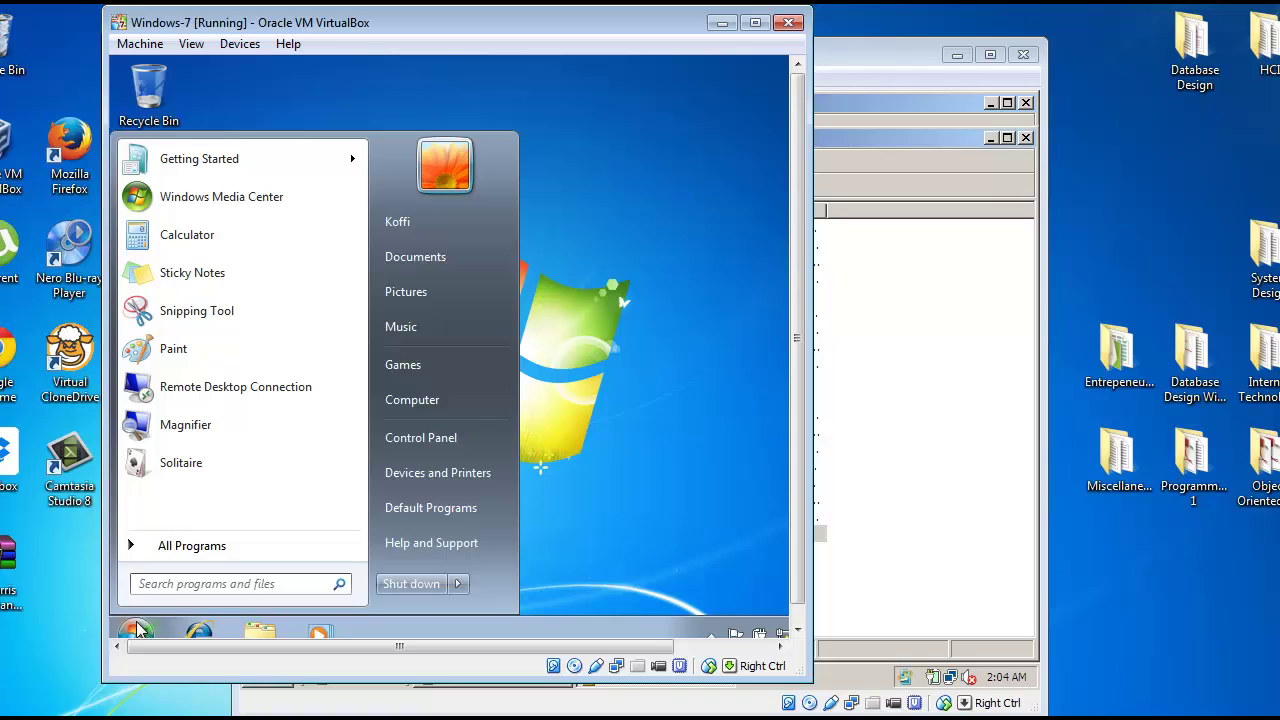
{"action": "left_click", "coordinate": [468, 396]}
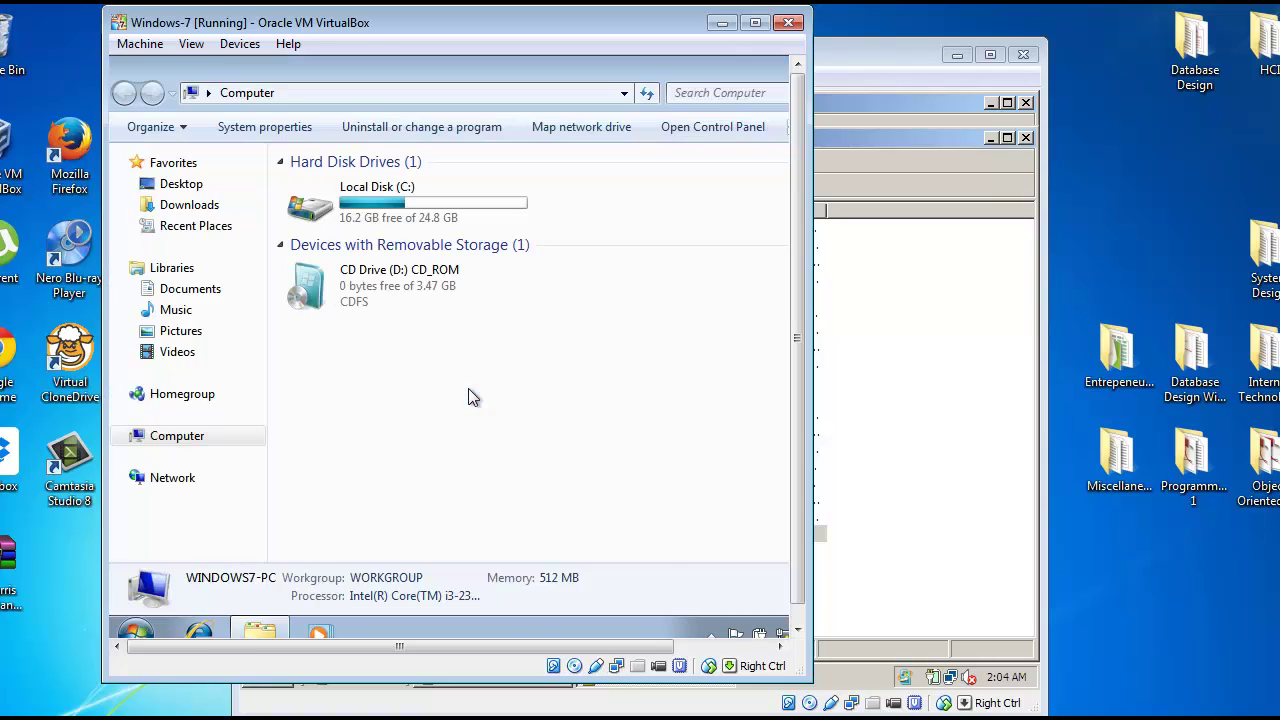
{"action": "right_click", "coordinate": [454, 396]}
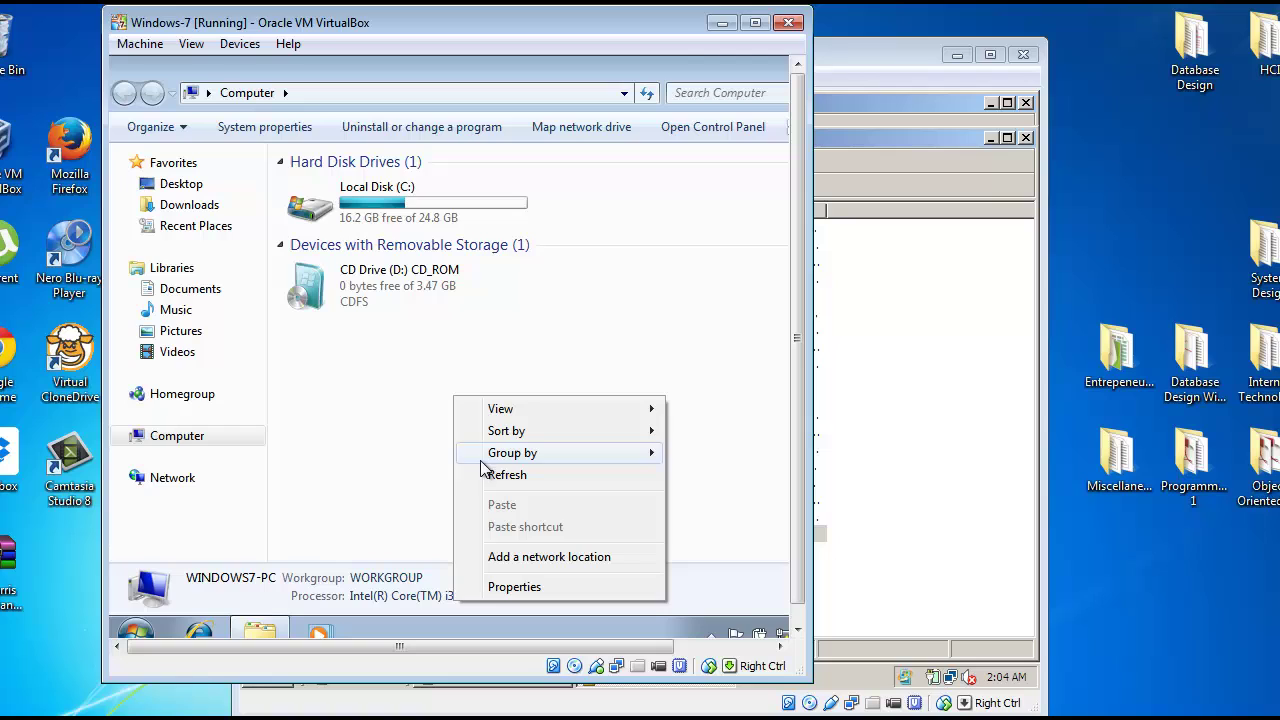
{"action": "left_click", "coordinate": [494, 587]}
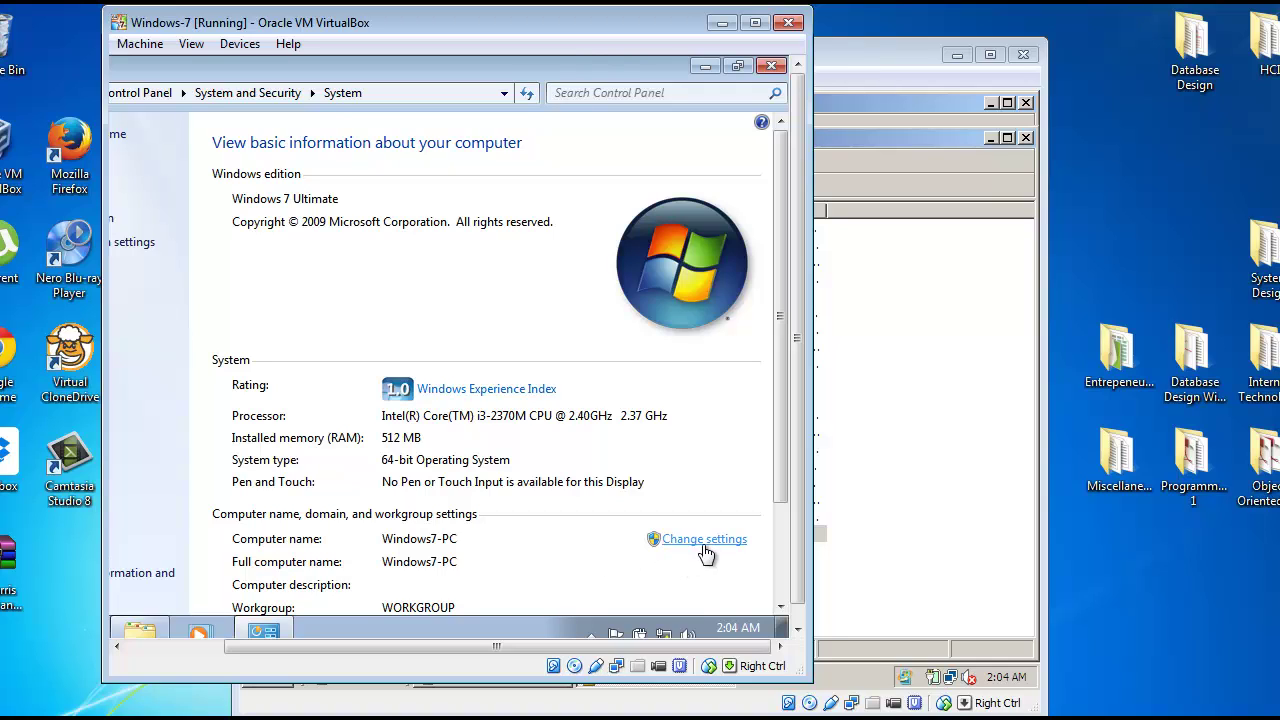
{"action": "left_click", "coordinate": [704, 546]}
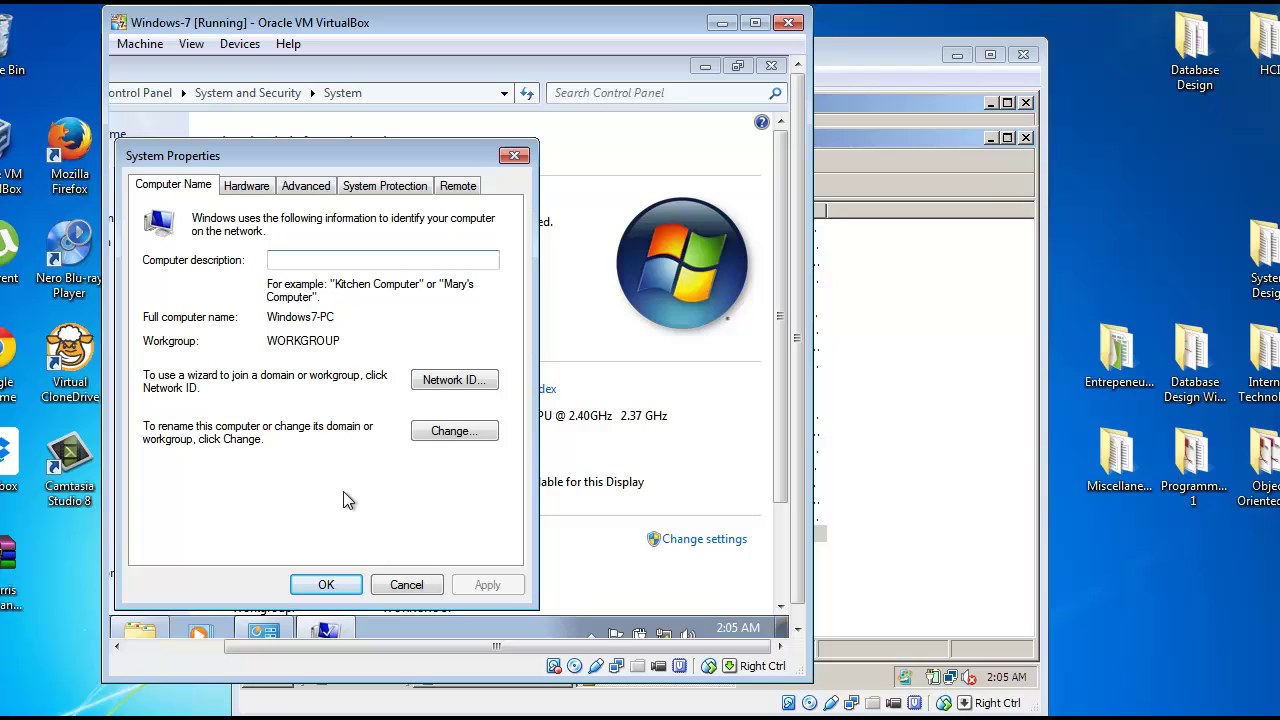
Step: Change the computer's membership from workgroup to the ksmorris.com domain and submit
{"action": "left_click", "coordinate": [447, 432]}
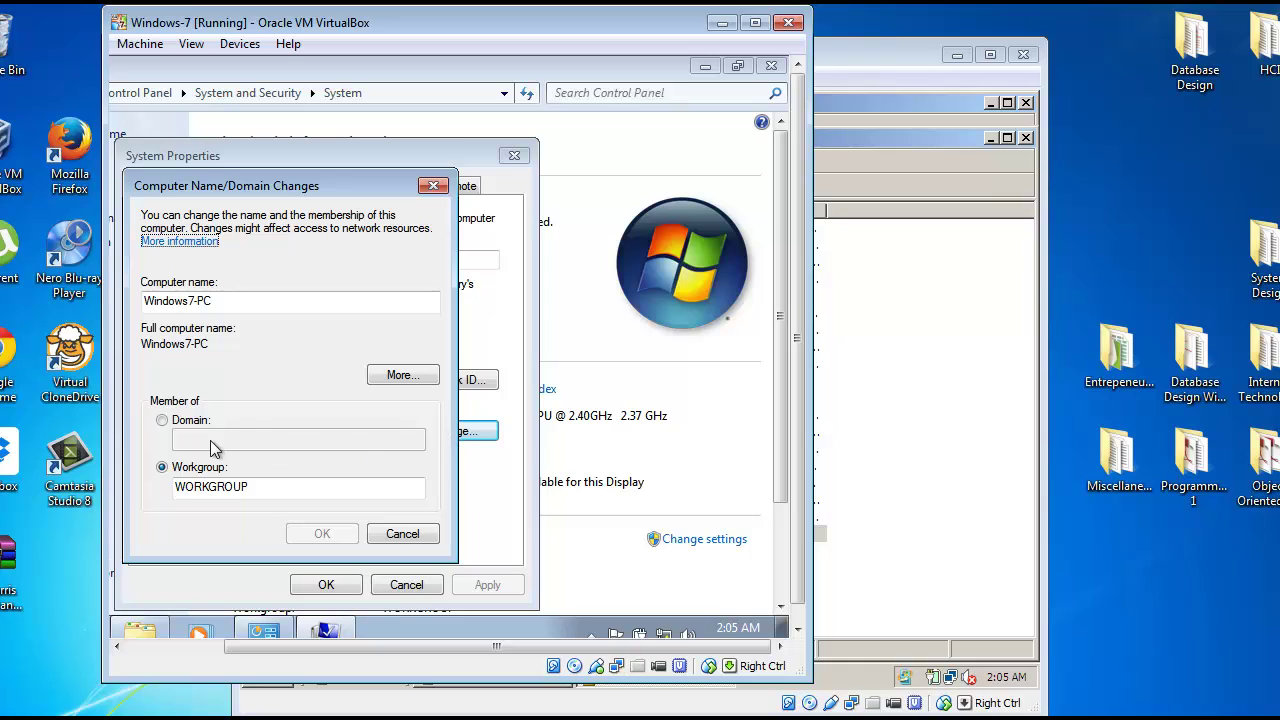
{"action": "left_click", "coordinate": [163, 421]}
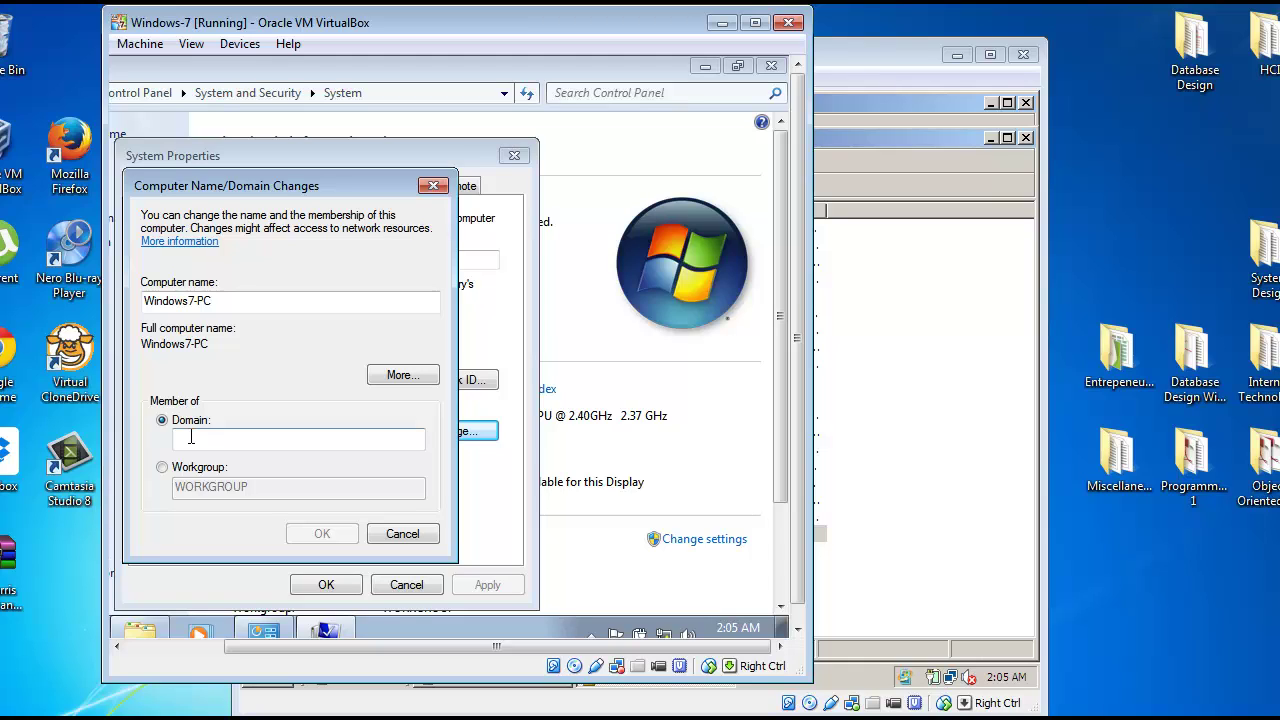
{"action": "left_click", "coordinate": [190, 437]}
{"action": "type", "text": "ks"}
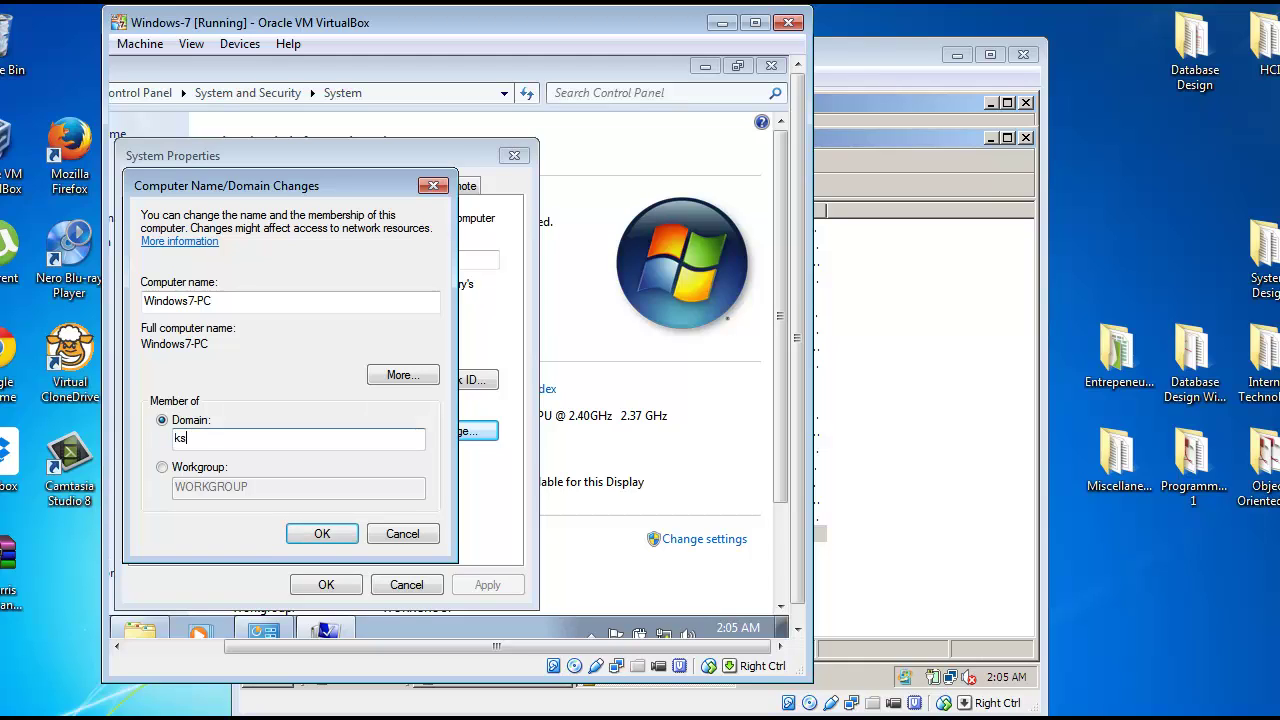
{"action": "type", "text": "morris.com"}
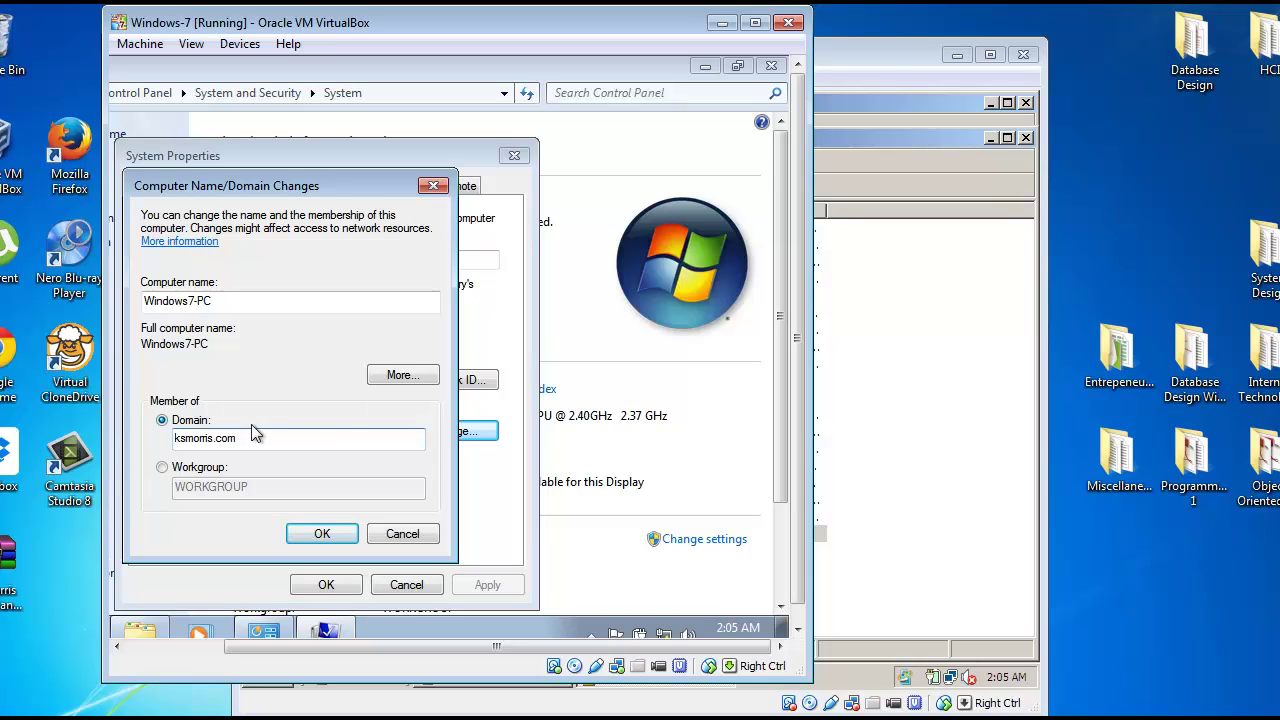
{"action": "left_click", "coordinate": [300, 535]}
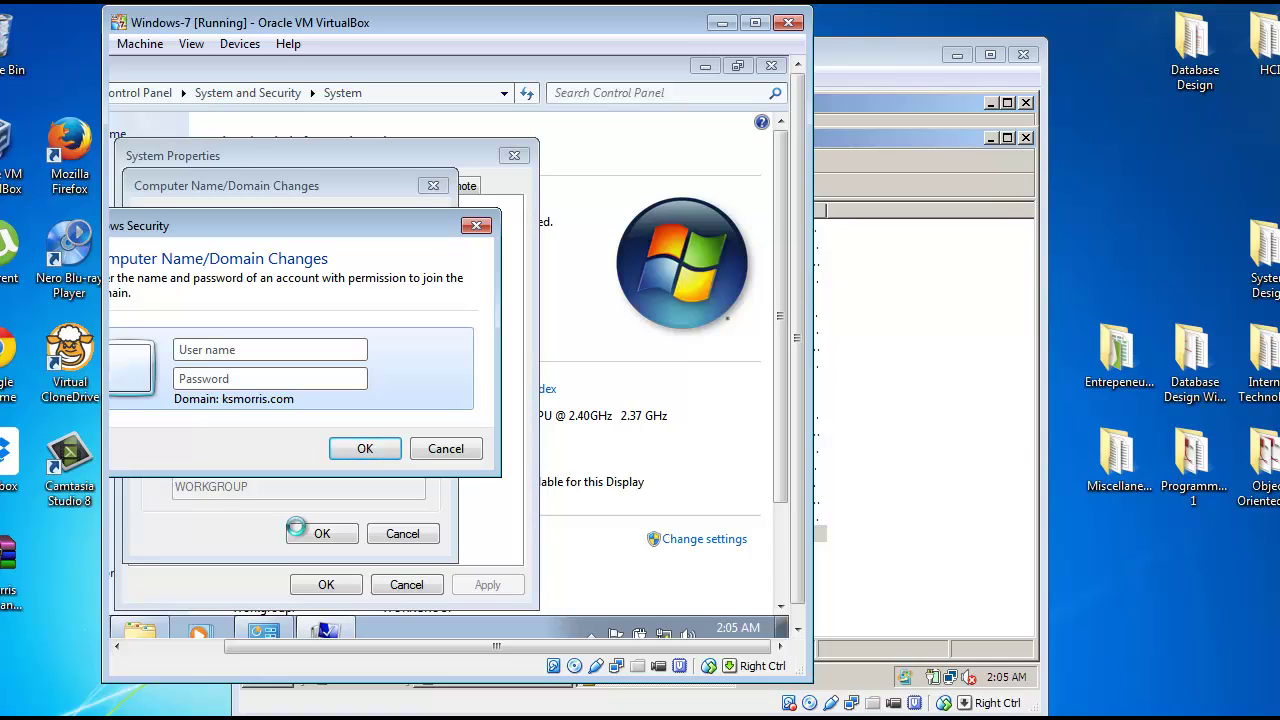
Step: Enter the Administrator user name and its password in the Windows Security prompt
{"action": "type", "text": "Administrator"}
{"action": "left_click", "coordinate": [336, 384]}
{"action": "type", "text": "•"}
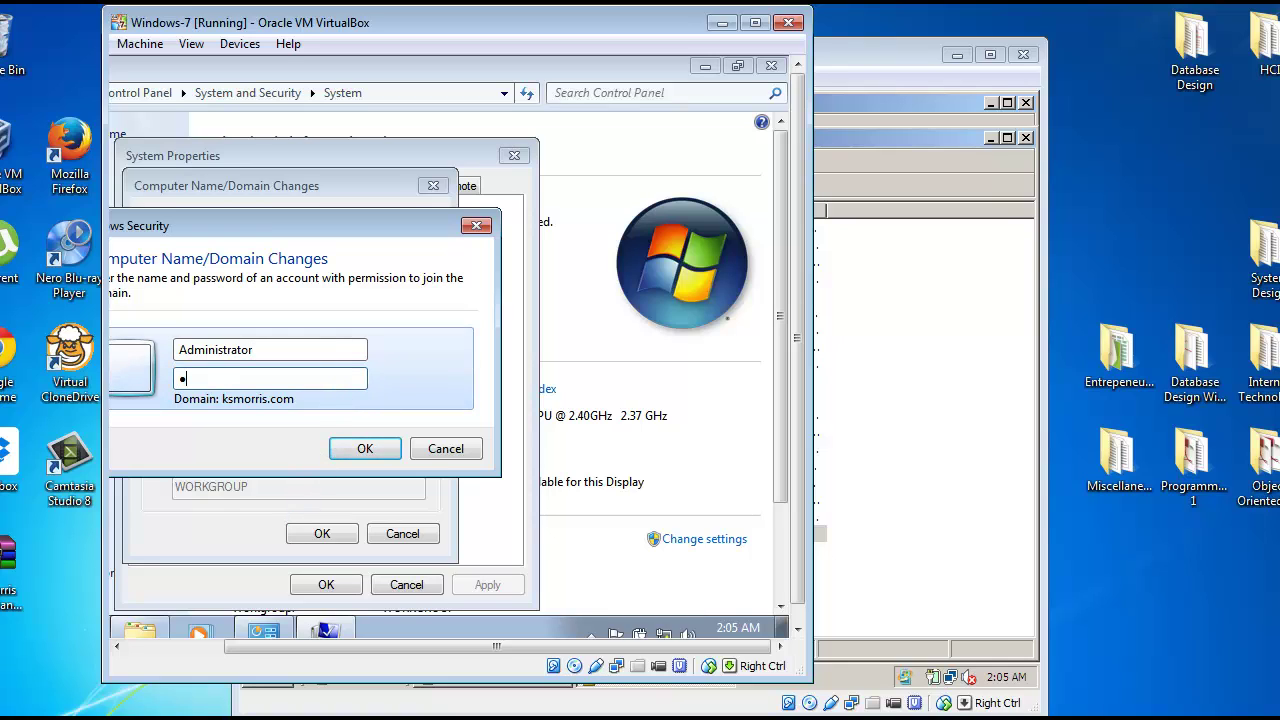
{"action": "type", "text": "•••"}
Step: Submit the credentials, acknowledge the domain welcome and restart notices, and restart Windows 7 now
{"action": "key", "text": "Return"}
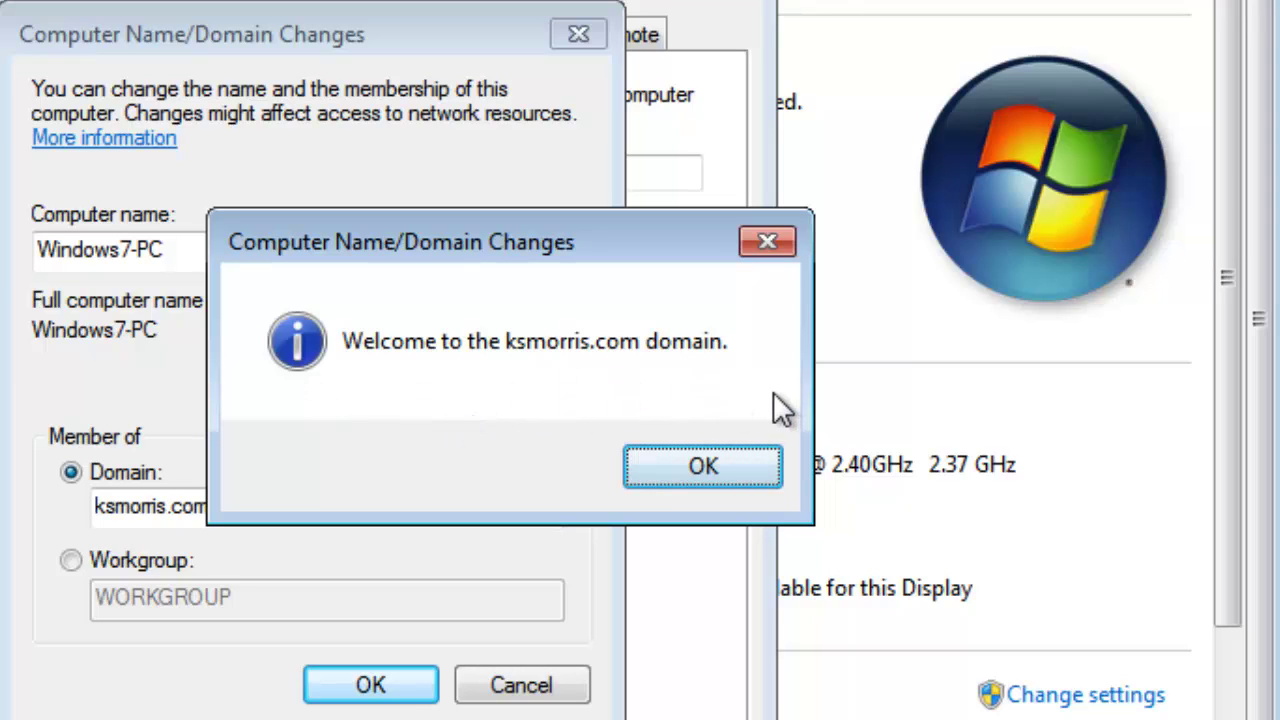
{"action": "left_click", "coordinate": [661, 463]}
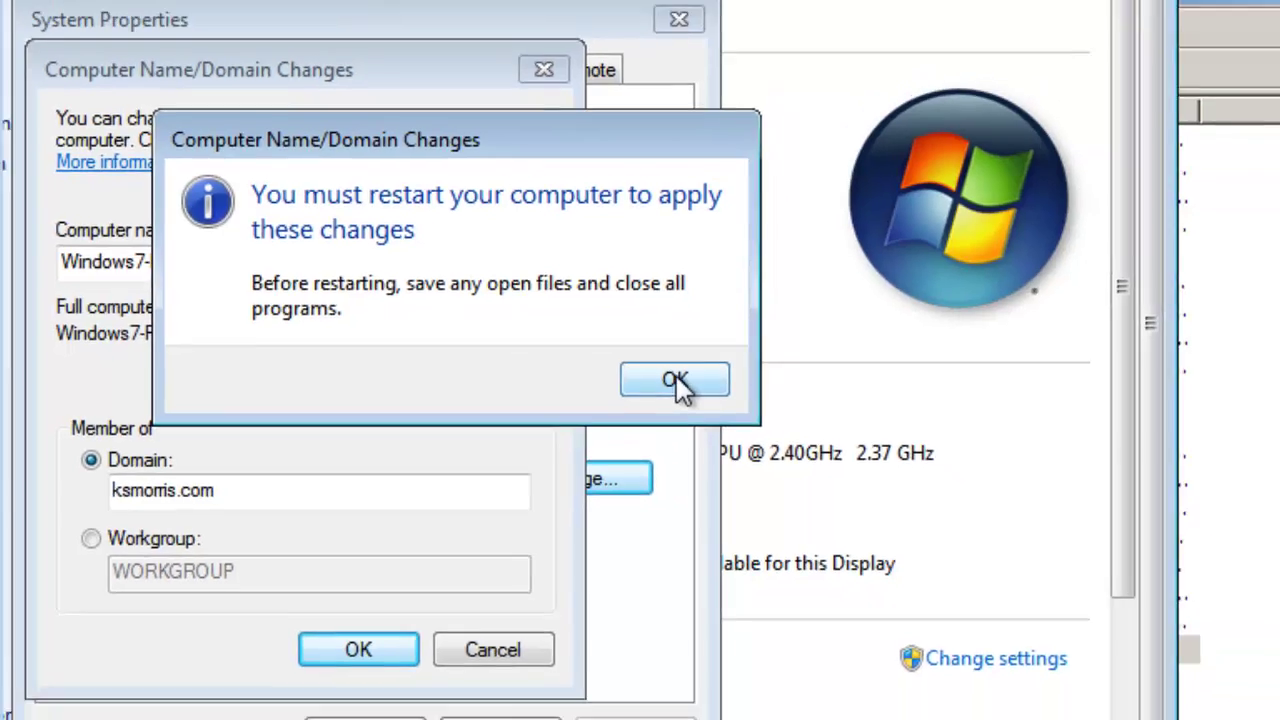
{"action": "left_click", "coordinate": [726, 380]}
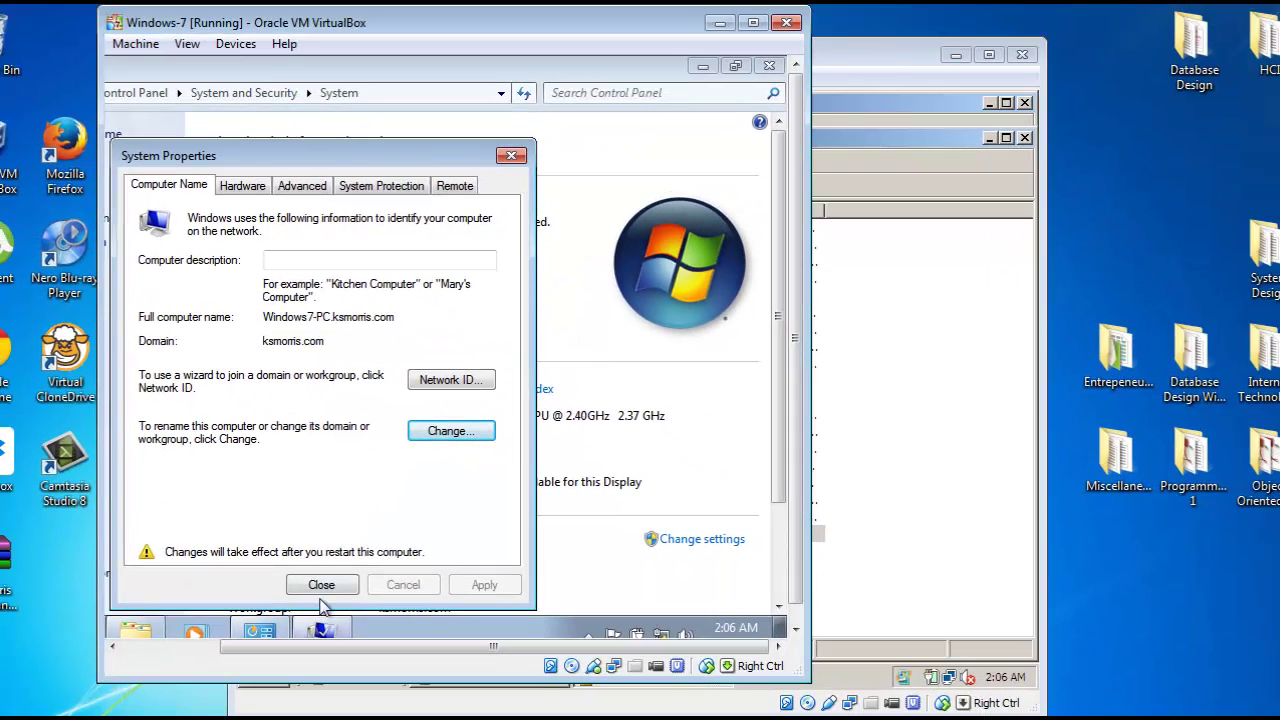
{"action": "left_click", "coordinate": [322, 590]}
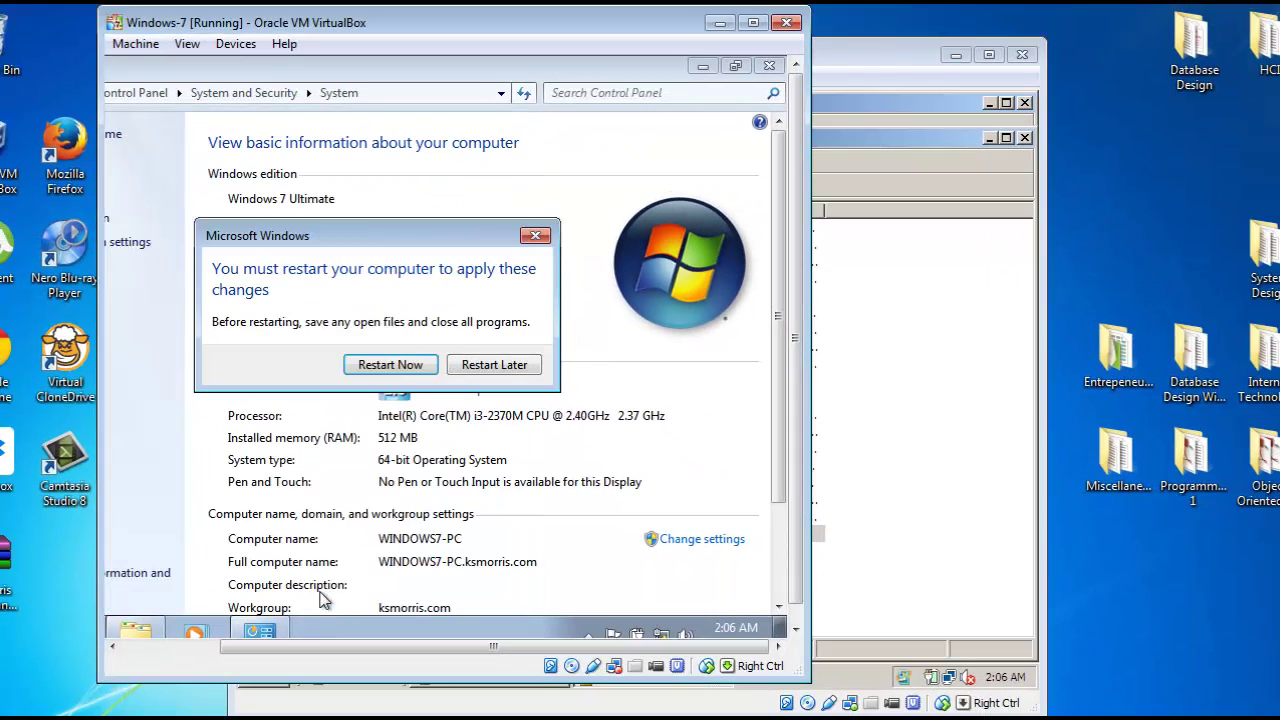
{"action": "left_click", "coordinate": [418, 364]}
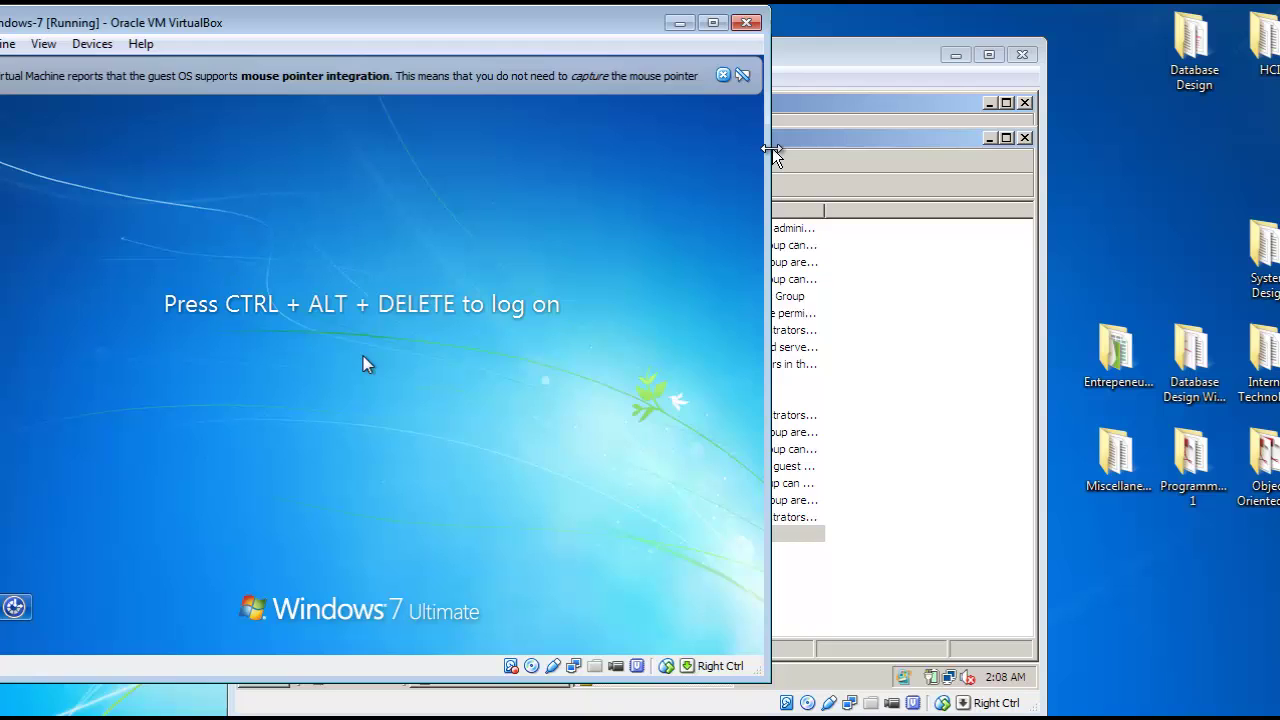
Step: Send Ctrl-Alt-Del to the Windows 7 VM and log on with the account password
{"action": "left_click", "coordinate": [8, 44]}
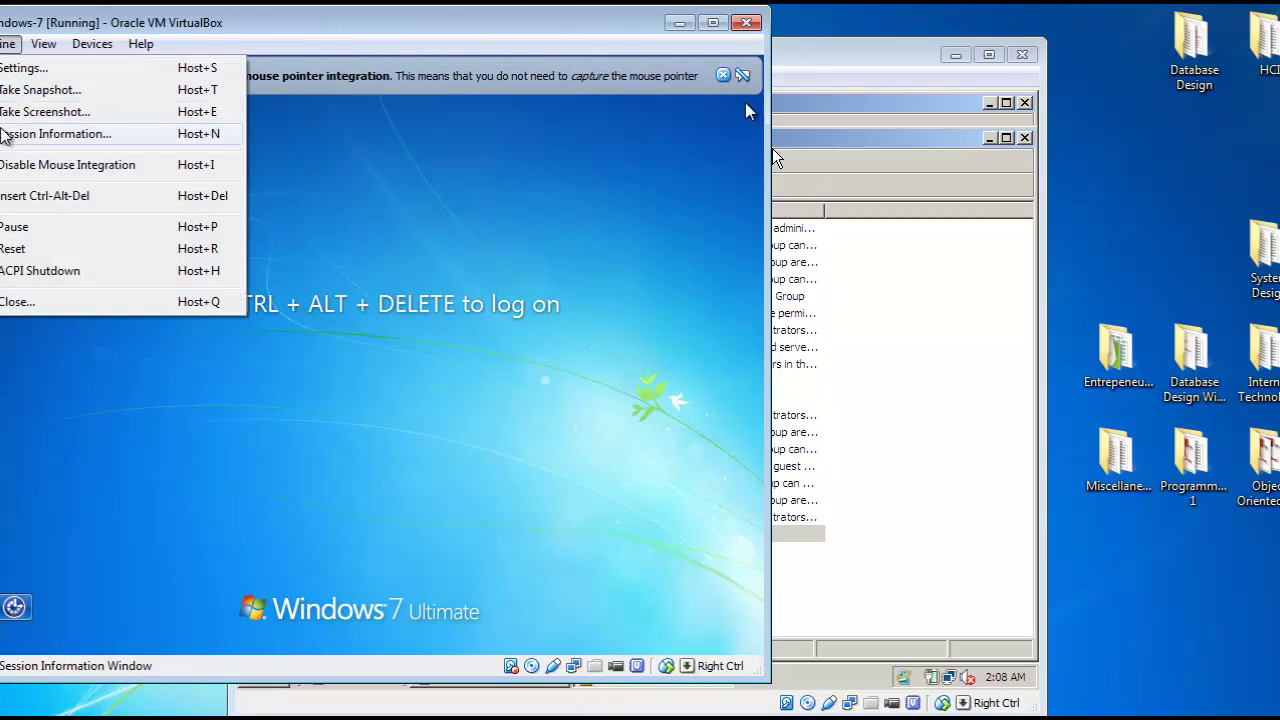
{"action": "left_click", "coordinate": [30, 196]}
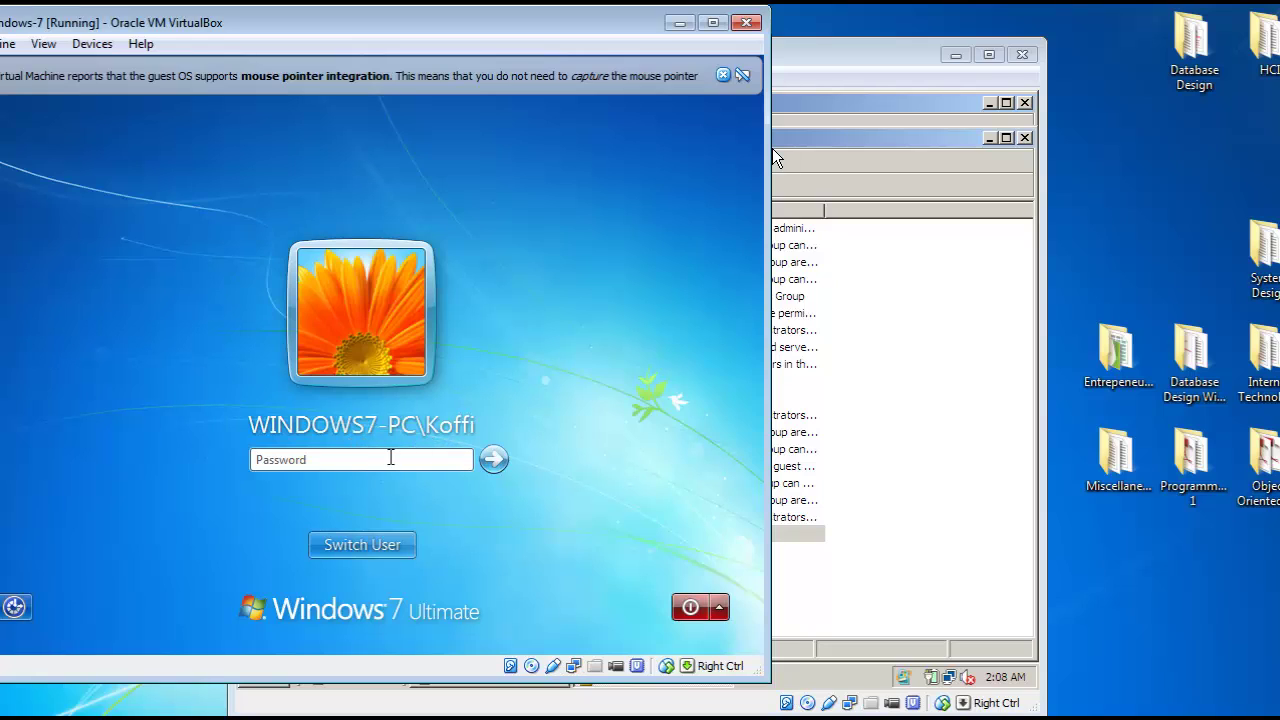
{"action": "type", "text": "p*******"}
{"action": "key", "text": "Return"}
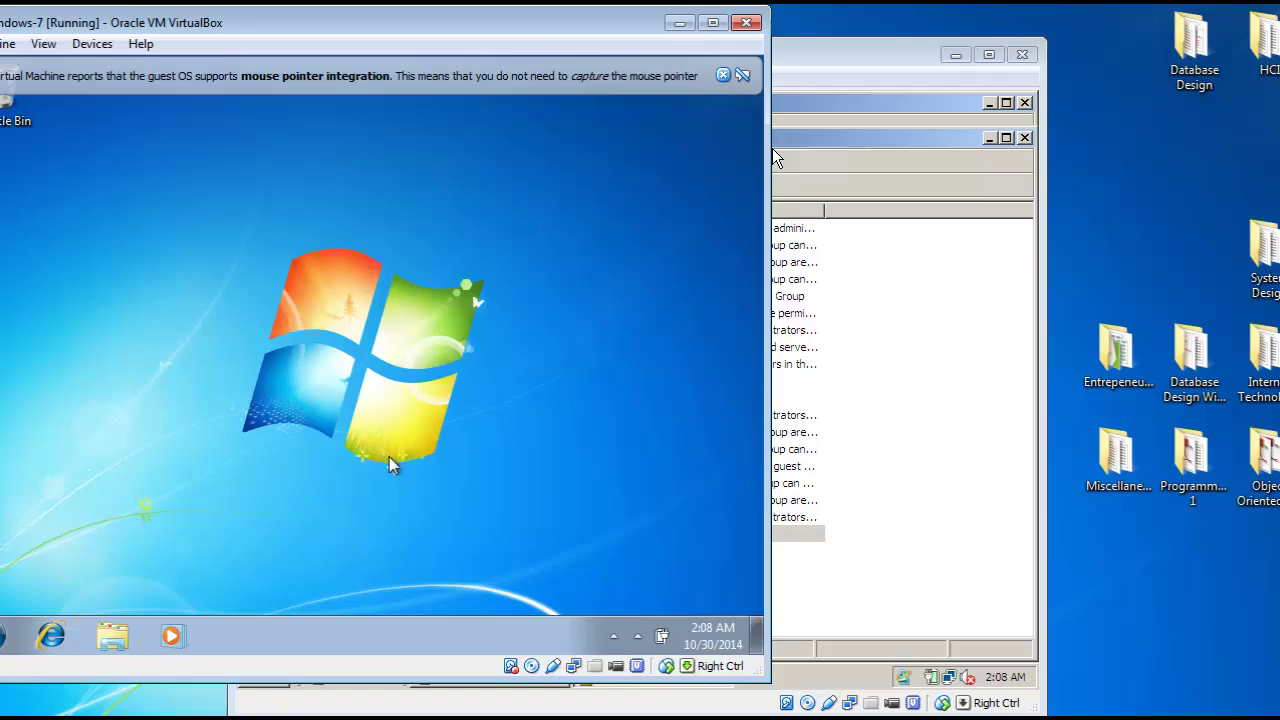
Step: On the Windows Server 2008 VM, open the Network folder from the Start menu
{"action": "left_click", "coordinate": [772, 148]}
{"action": "key", "text": "super"}
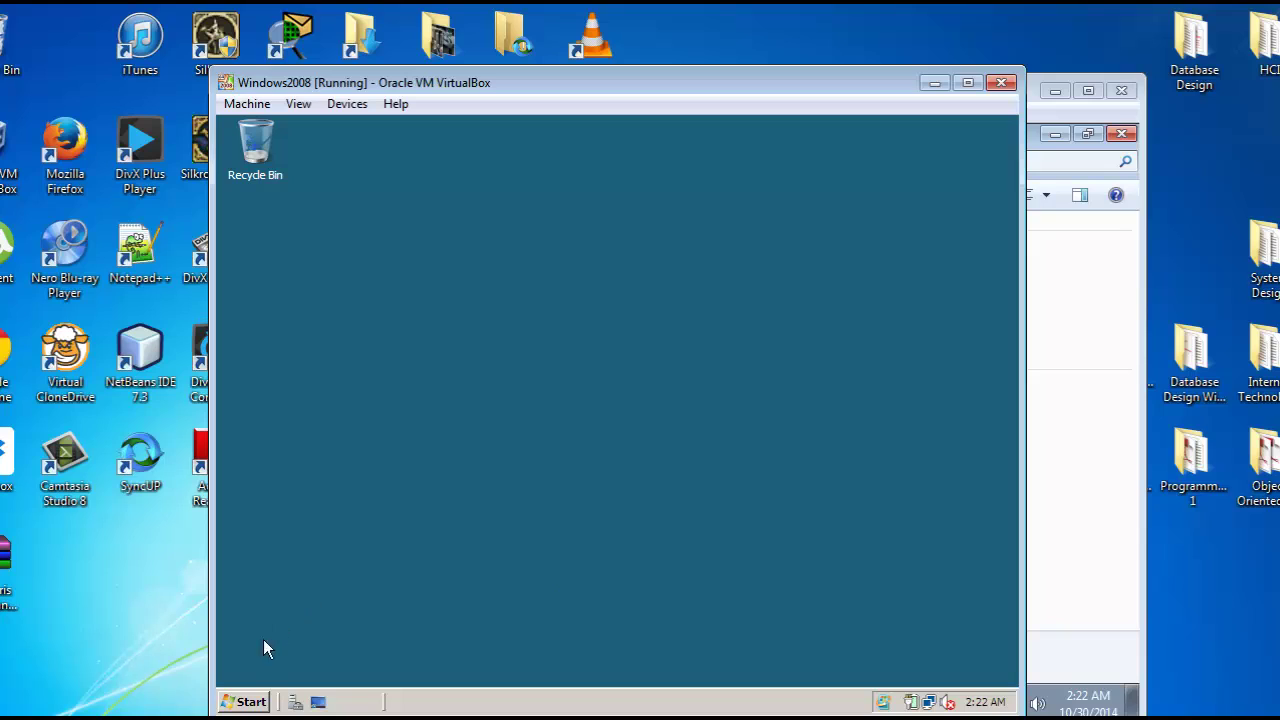
{"action": "left_click", "coordinate": [247, 703]}
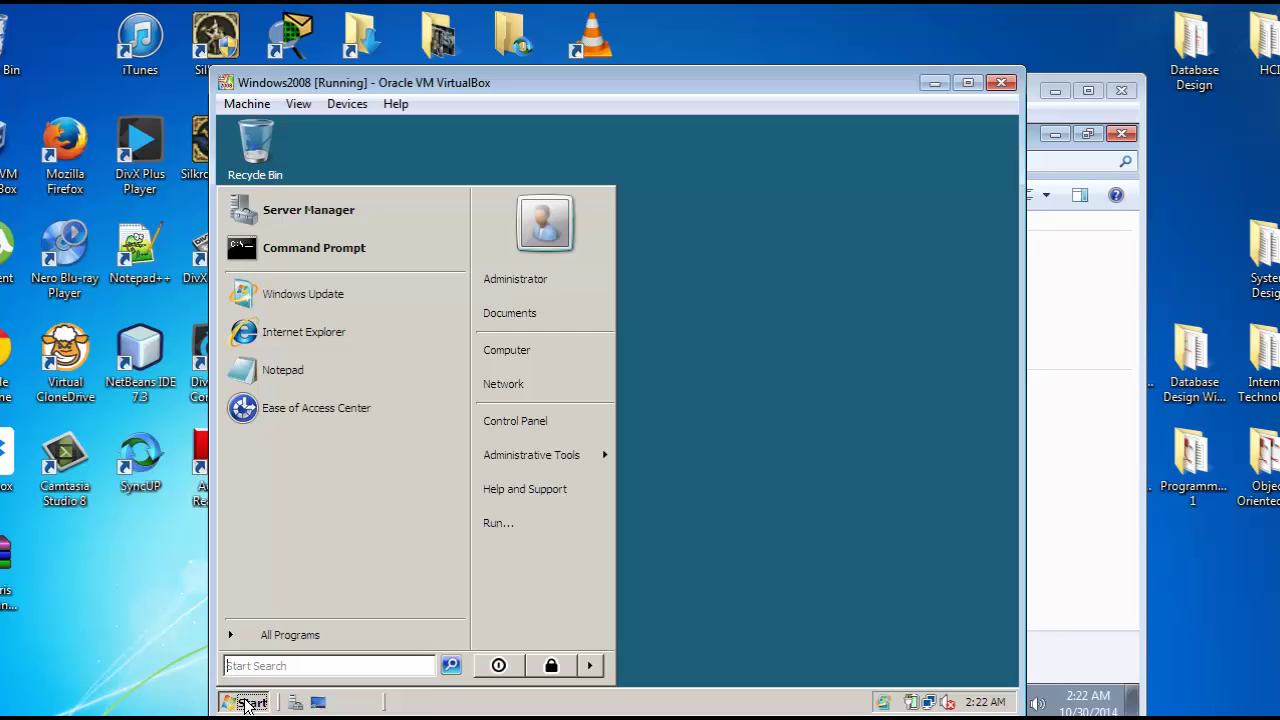
{"action": "left_click", "coordinate": [521, 382]}
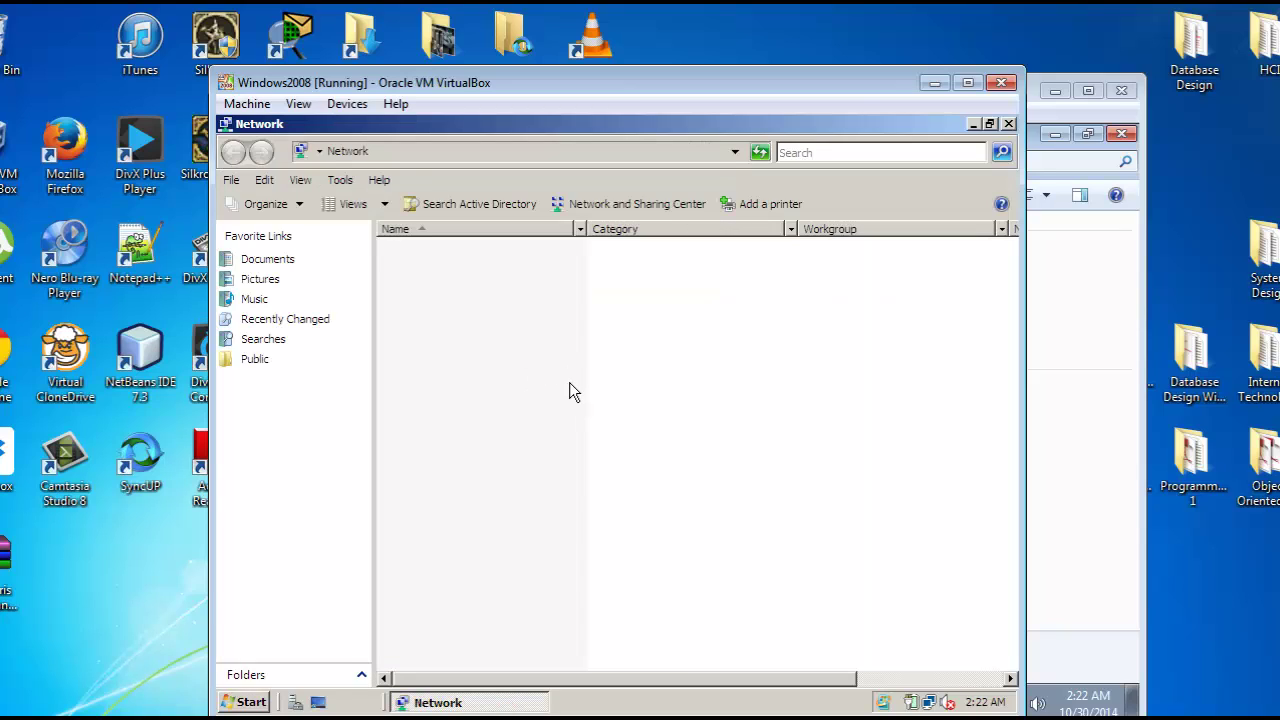